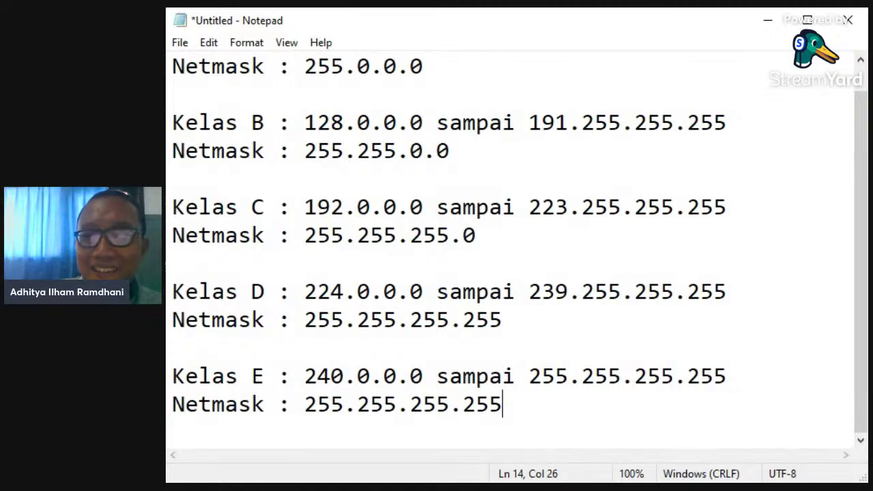
Open the Windows Network & Internet settings and bring up the list of network adapters
key("alt+Tab")
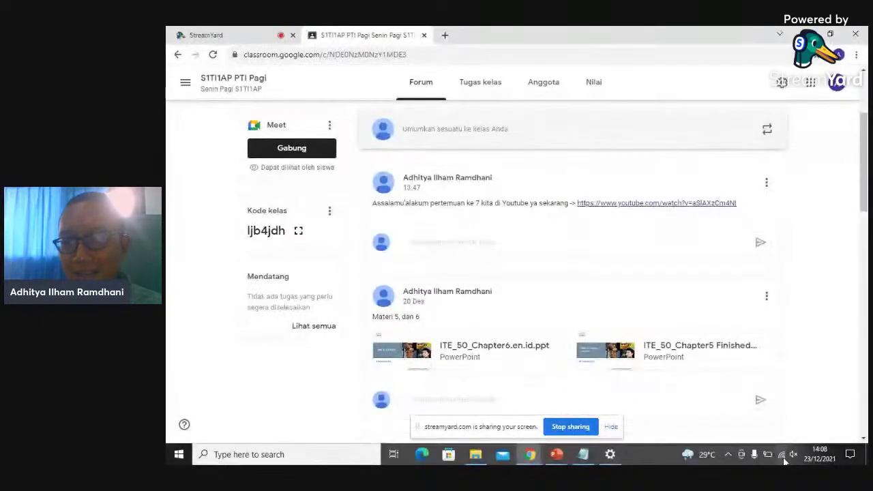
right_click(783, 457)
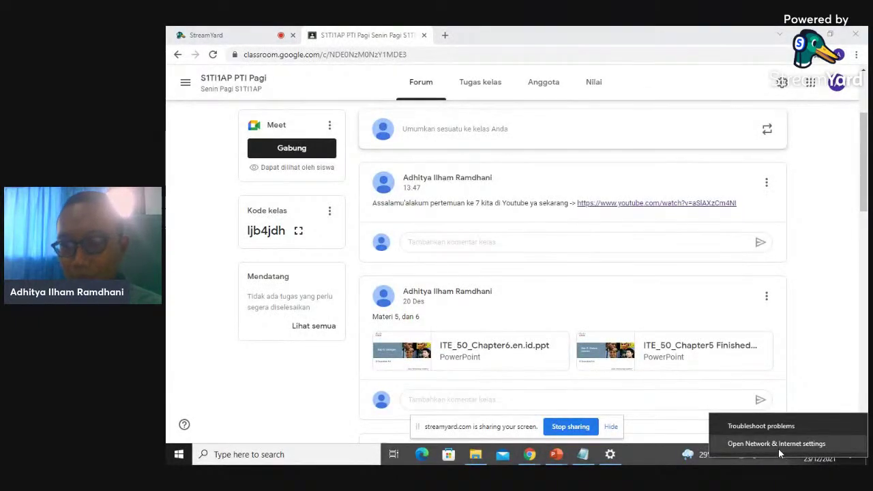
left_click(779, 444)
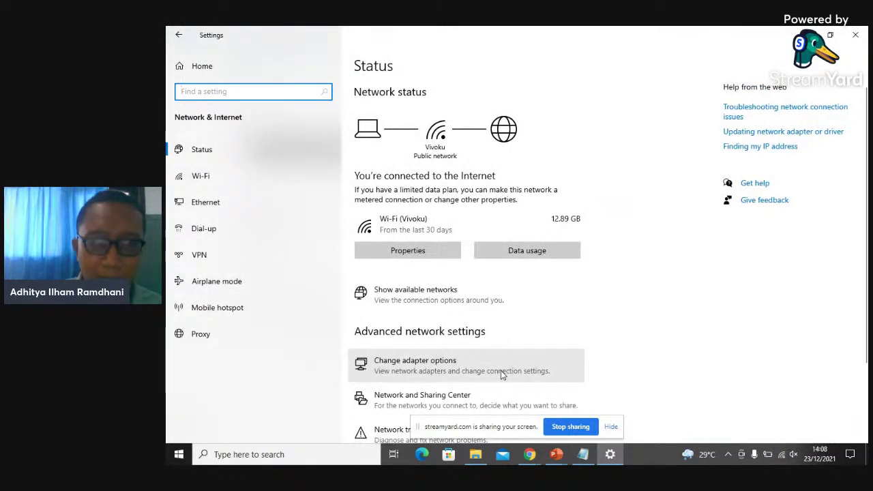
left_click(399, 368)
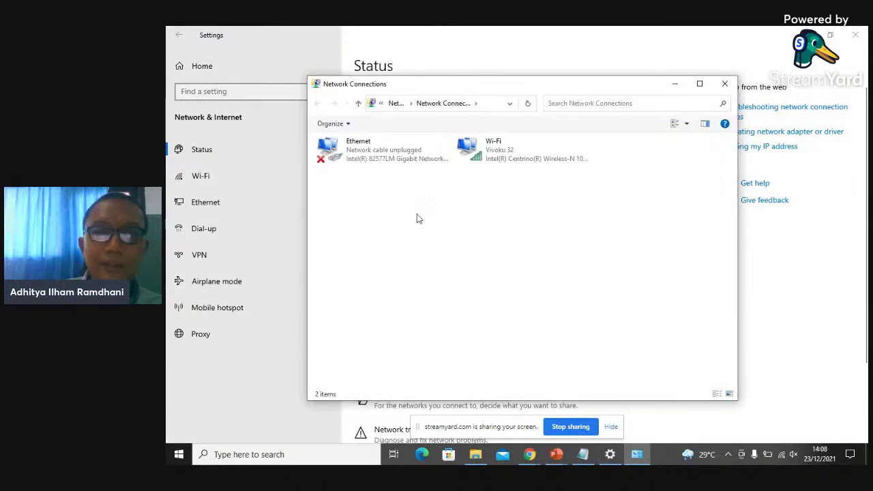
Examine the Wi-Fi adapter's Internet Protocol Version 4 addressing settings and close its properties without changing anything
left_click(403, 158)
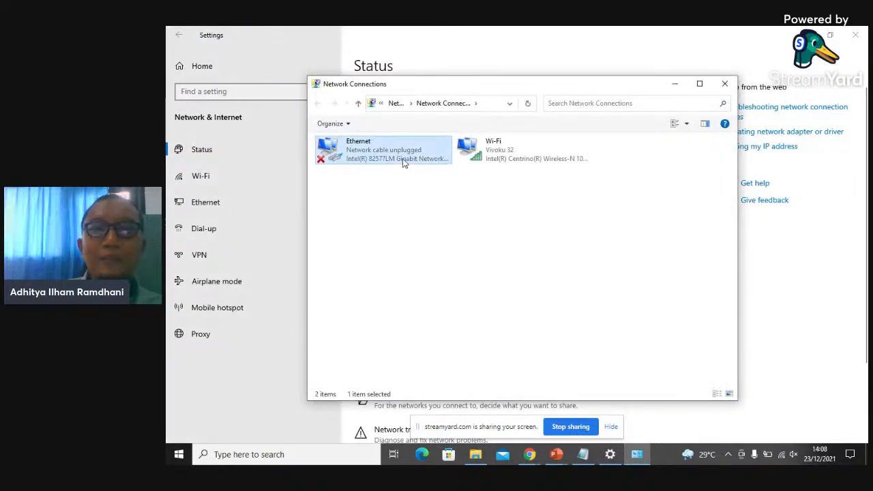
left_click(488, 162)
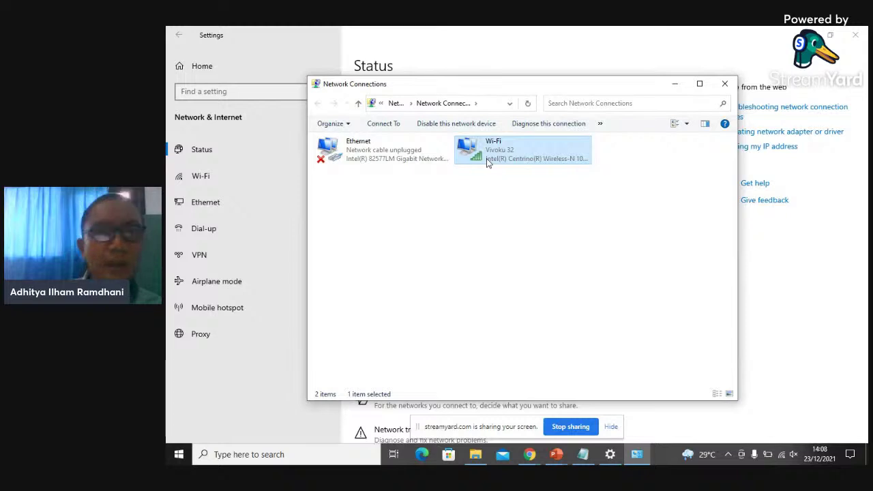
right_click(486, 159)
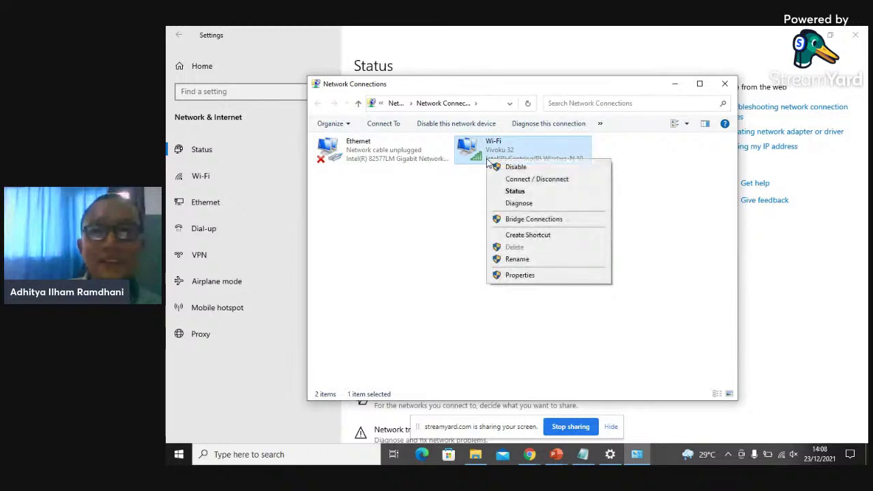
left_click(521, 276)
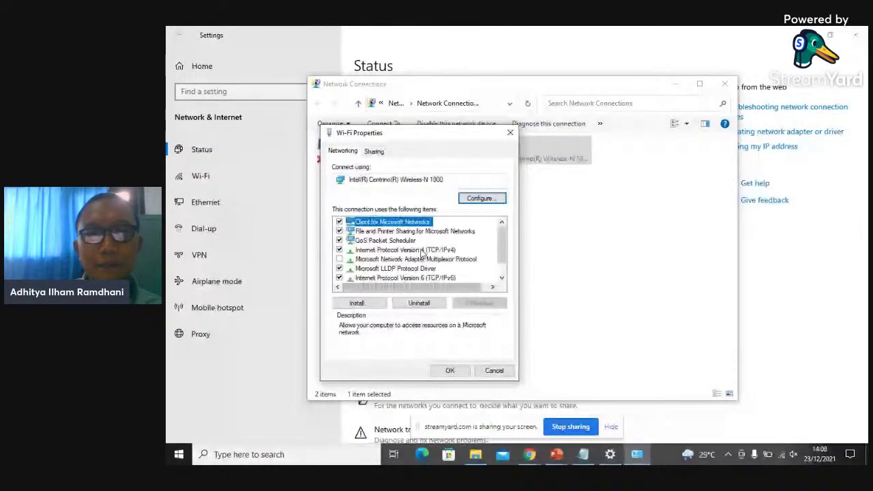
double_click(421, 250)
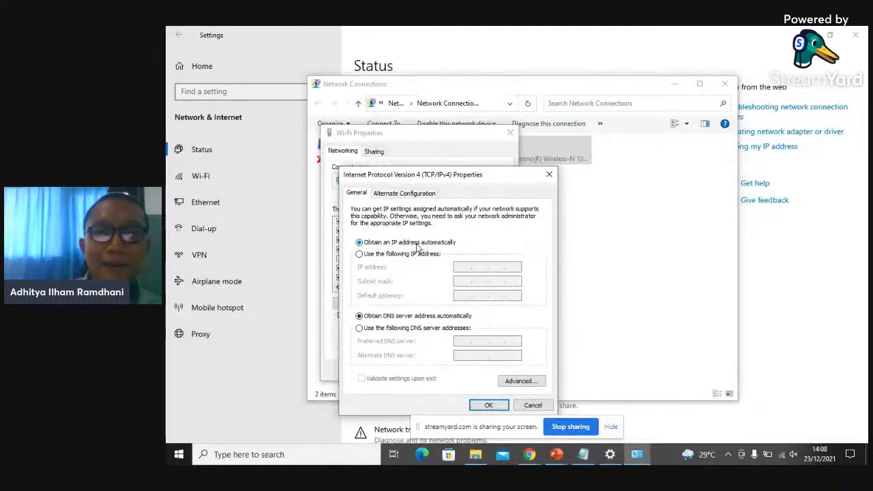
left_click(548, 176)
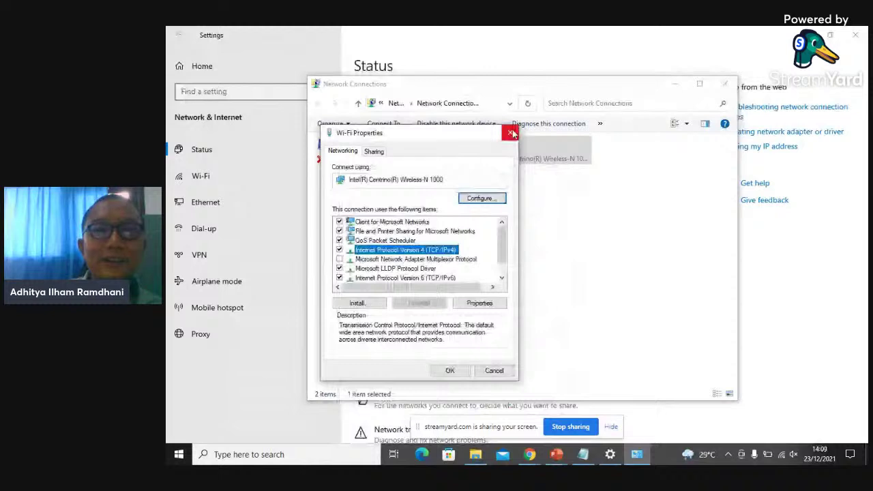
left_click(511, 134)
Open the Ethernet adapter's Internet Protocol Version 4 (TCP/IPv4) properties
right_click(387, 154)
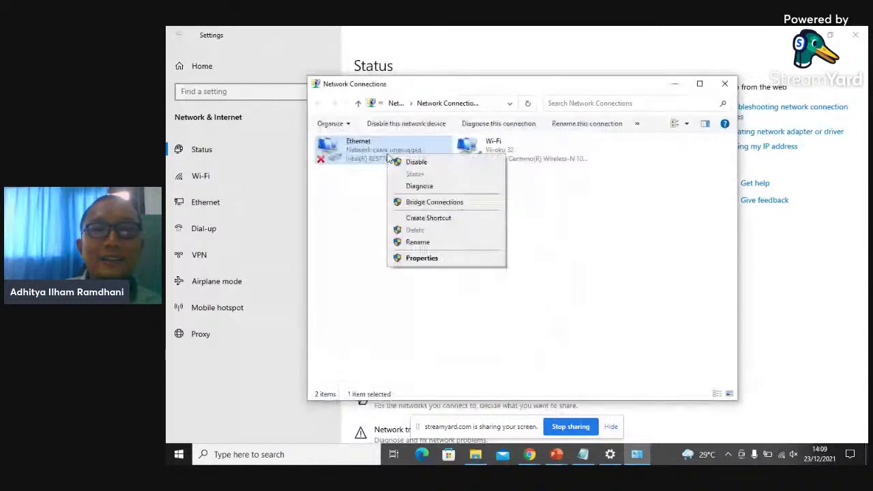
left_click(421, 258)
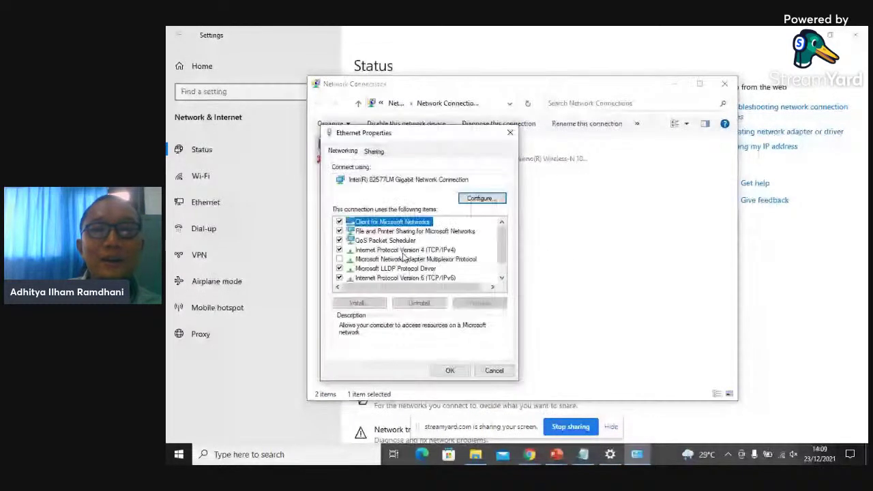
double_click(404, 253)
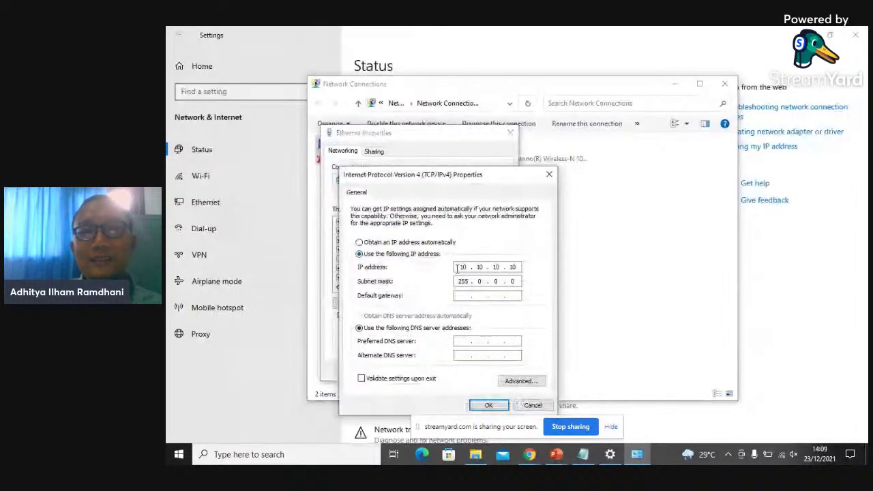
Clear the existing subnet mask and IP address in the Ethernet adapter's IPv4 properties
left_click_drag(468, 267, 442, 266)
left_click(517, 283)
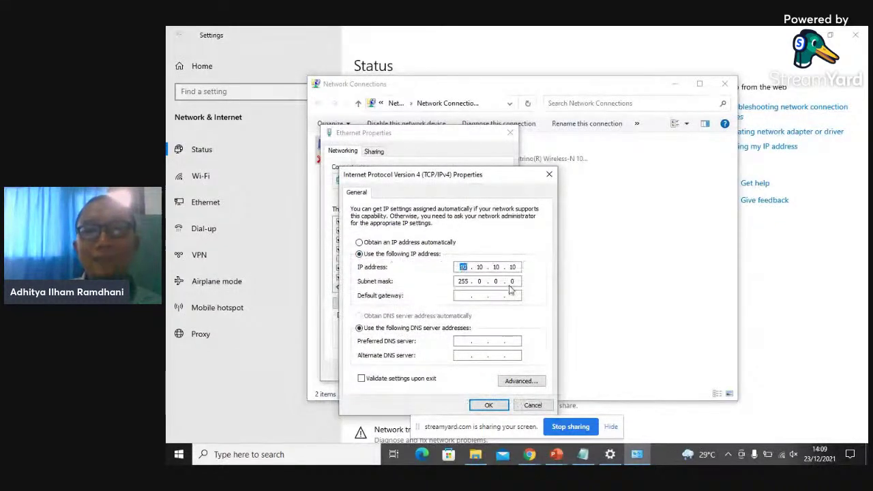
key("BackSpace")
key("BackSpace")
key("BackSpace")
key("BackSpace")
key("BackSpace")
key("BackSpace")
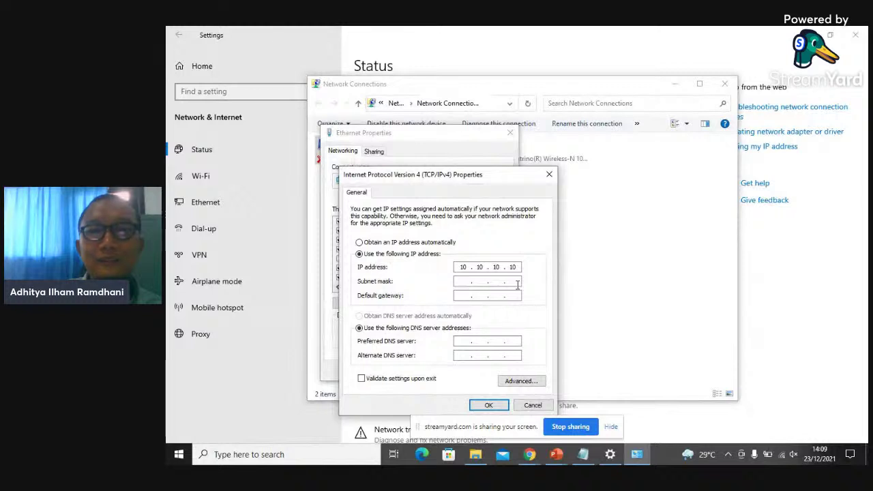
left_click(519, 267)
key("BackSpace")
key("BackSpace")
key("BackSpace")
key("BackSpace")
key("BackSpace")
key("BackSpace")
key("BackSpace")
key("BackSpace")
Try 1.0.0.0 as the Ethernet IP address with its automatic subnet mask, and clear both fields again
type("1")
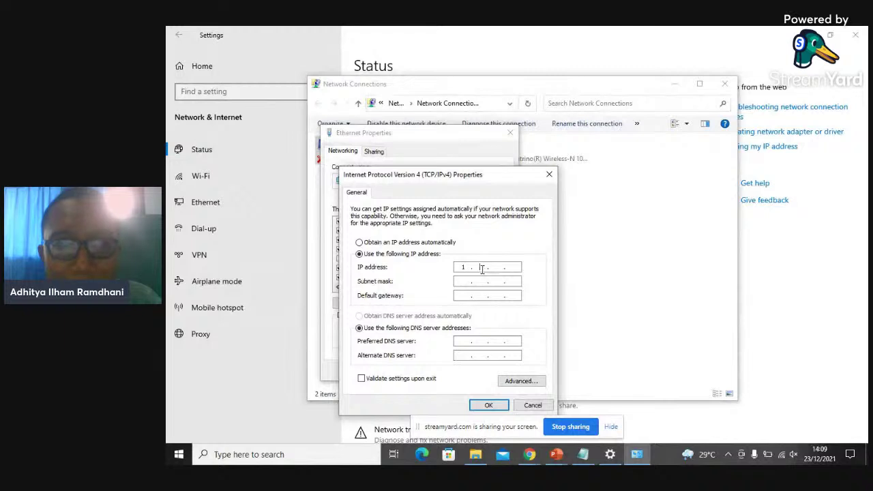
type(".0")
key("Tab")
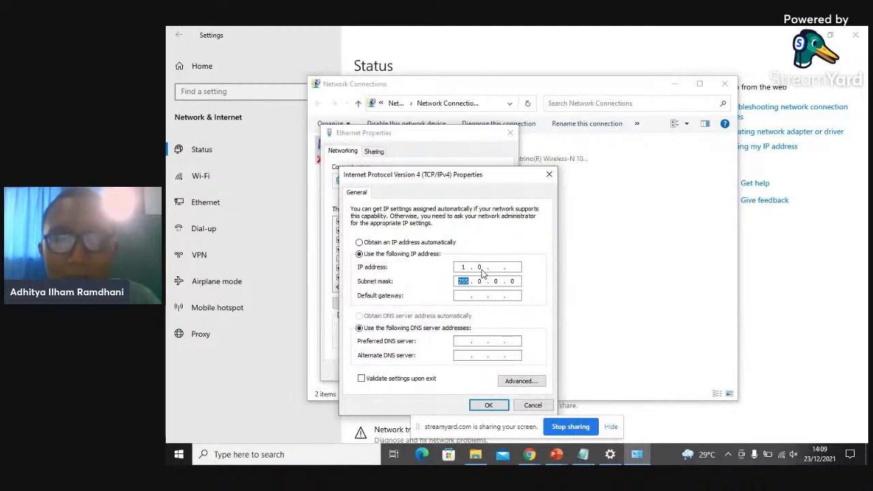
left_click(494, 267)
type("0")
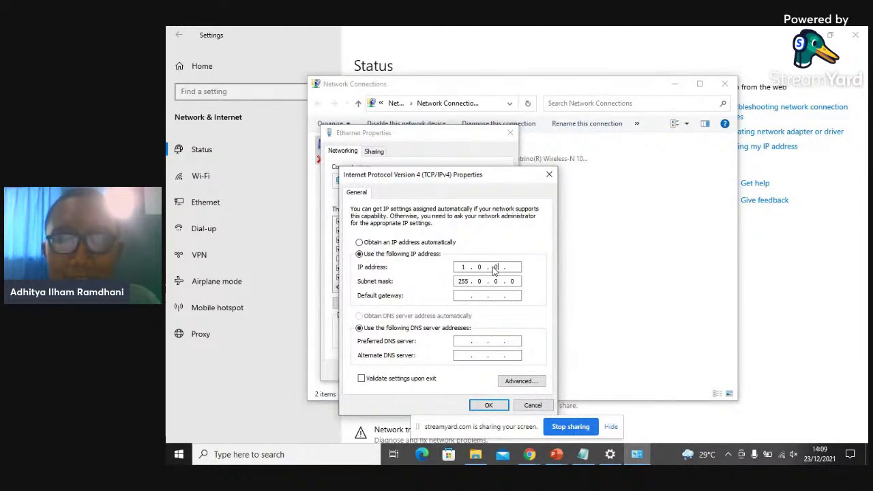
left_click(515, 267)
type("0")
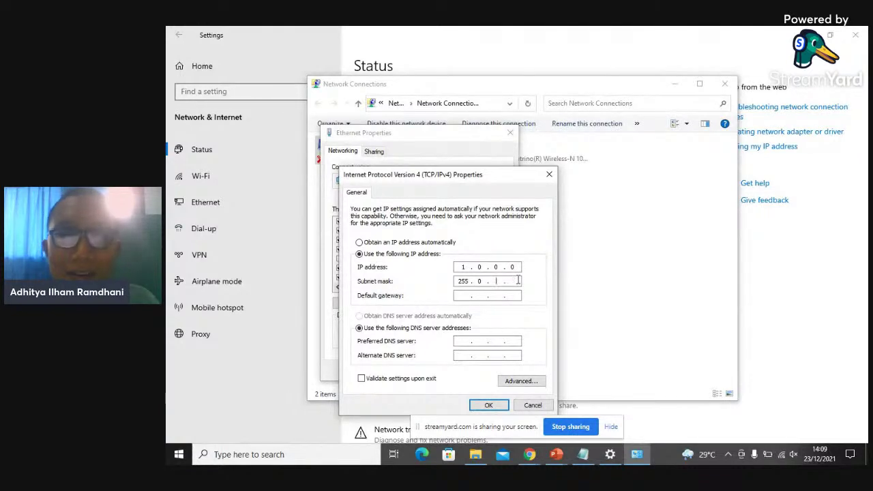
key("Tab")
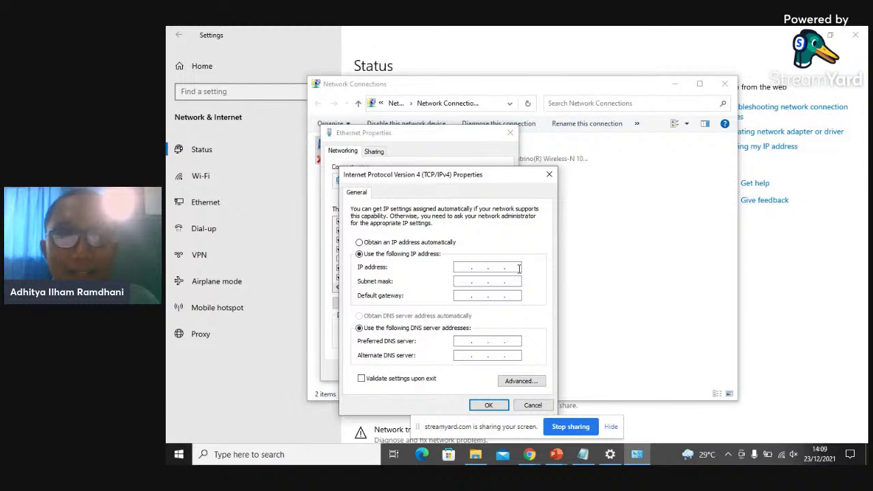
Set the Ethernet IP address to 128.1.1.1 and let Windows fill in the default subnet mask
left_click(519, 268)
type("128 . . .")
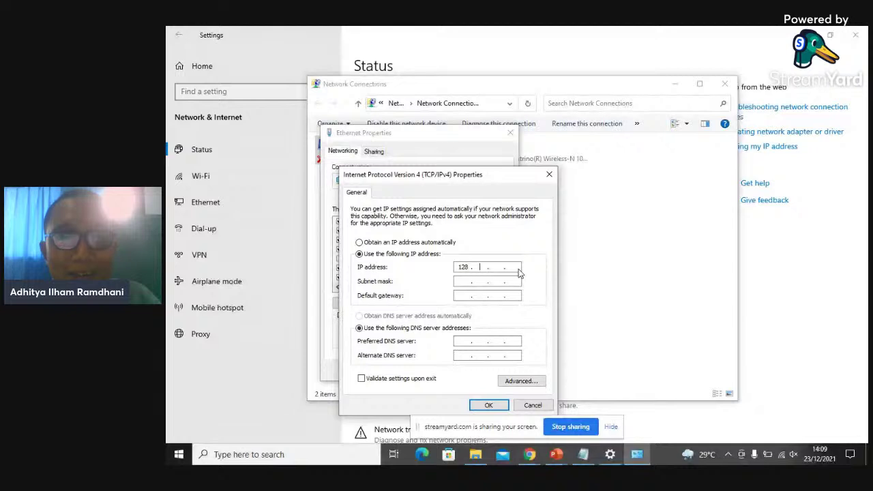
type("1 ")
type("1.1")
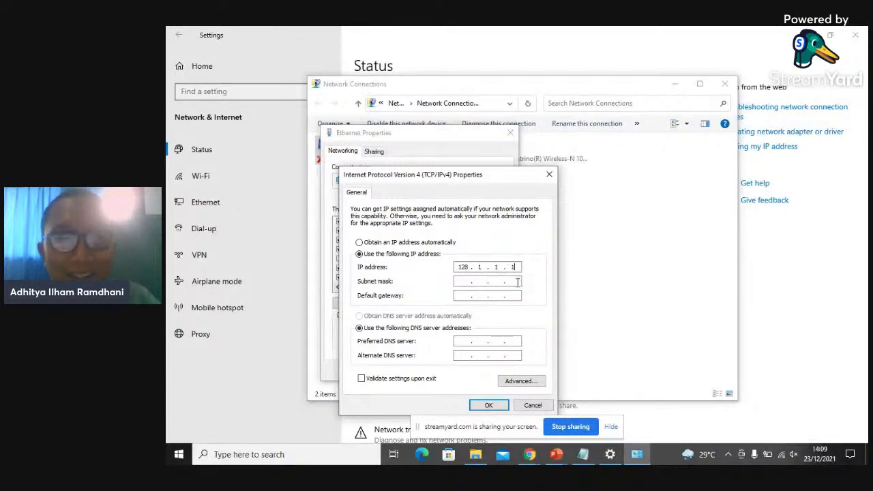
left_click(518, 282)
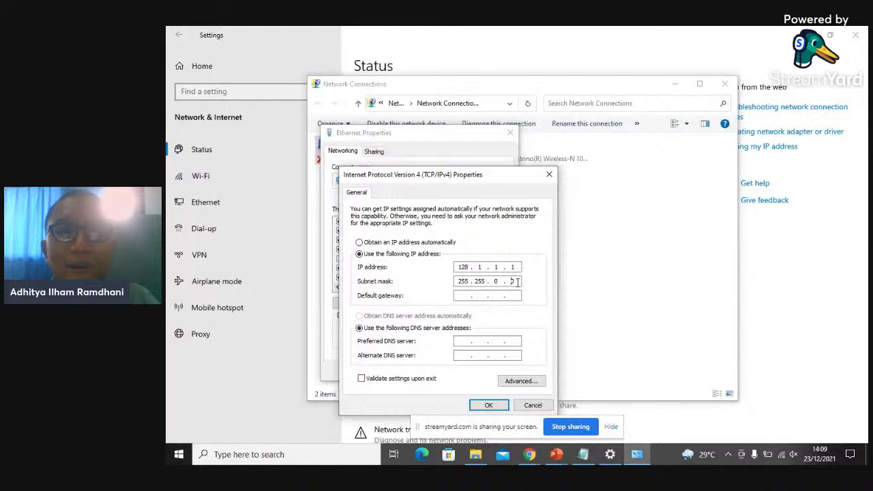
Replace the second octet of the subnet mask with 1, making the mask 255.1.0.0
left_click(489, 284)
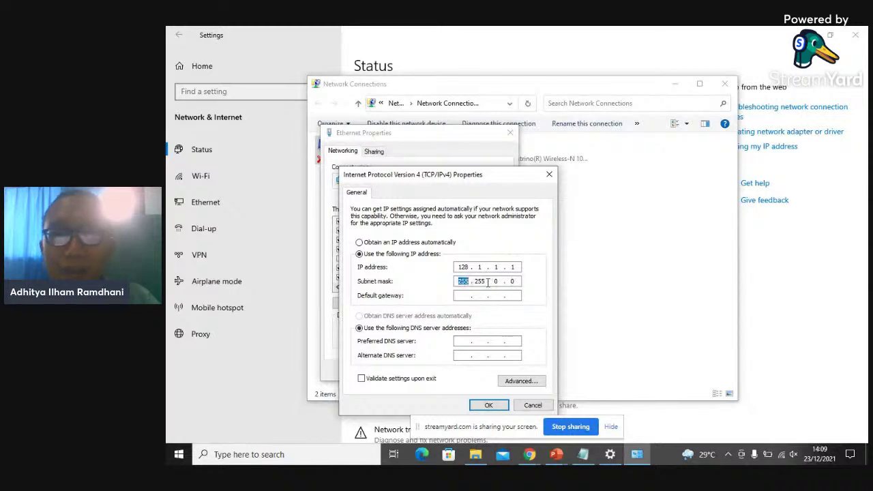
left_click(479, 281)
key("BackSpace")
key("BackSpace")
key("BackSpace")
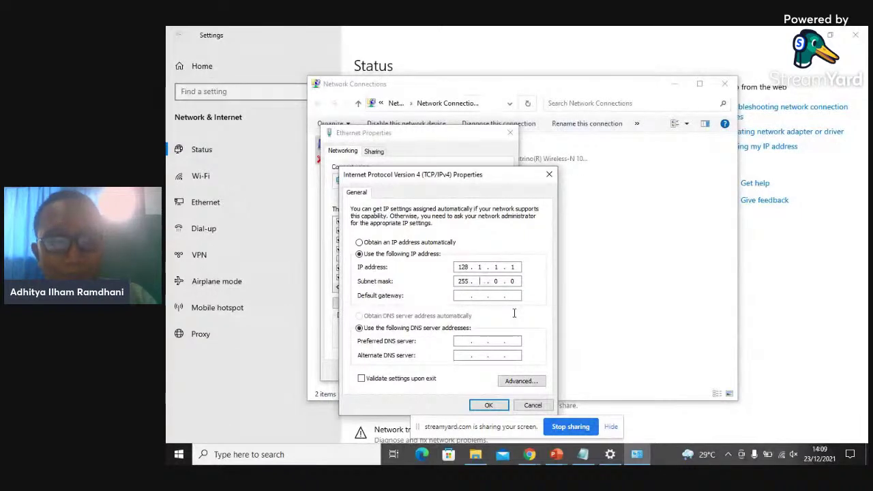
type("1")
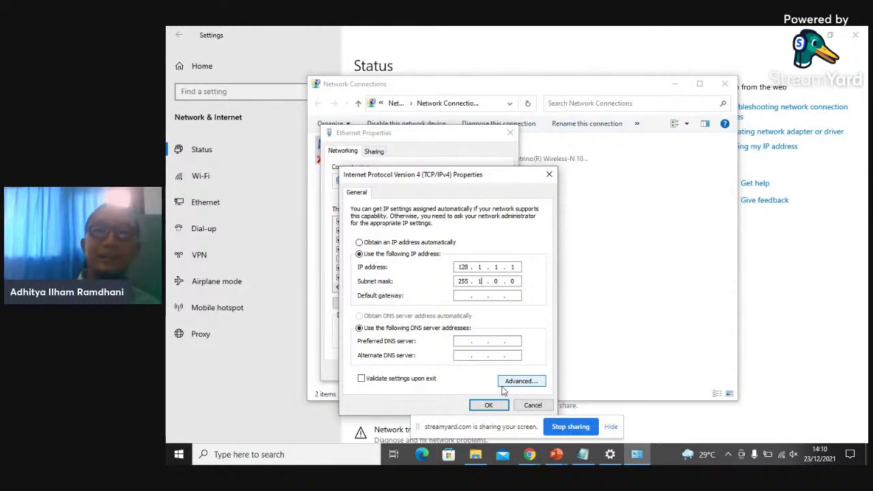
Switch to the Google Classroom page in the Chrome window
mouse_move(527, 459)
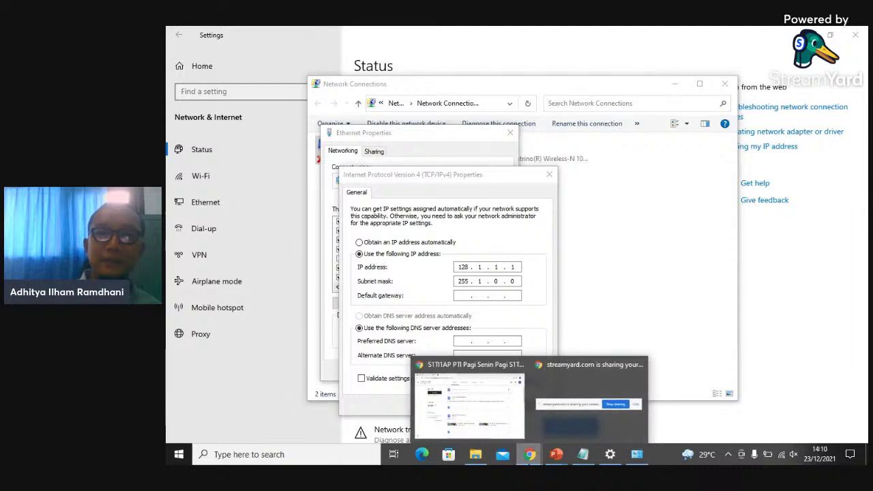
left_click(479, 412)
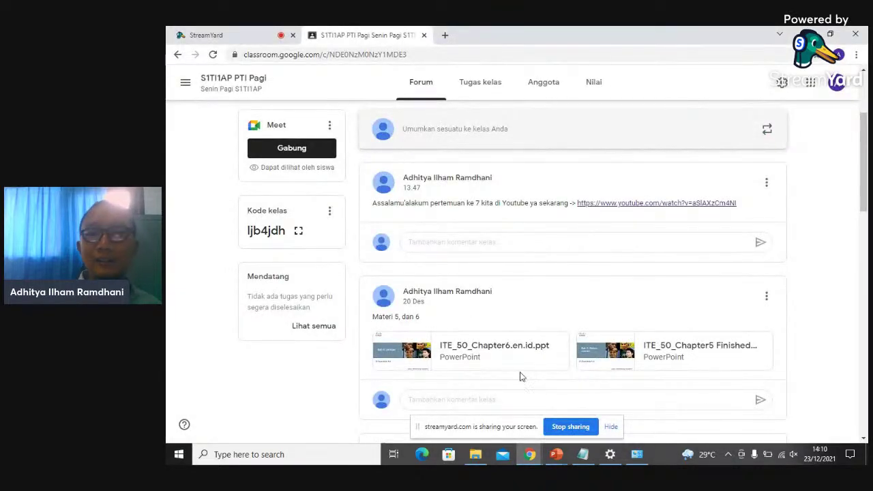